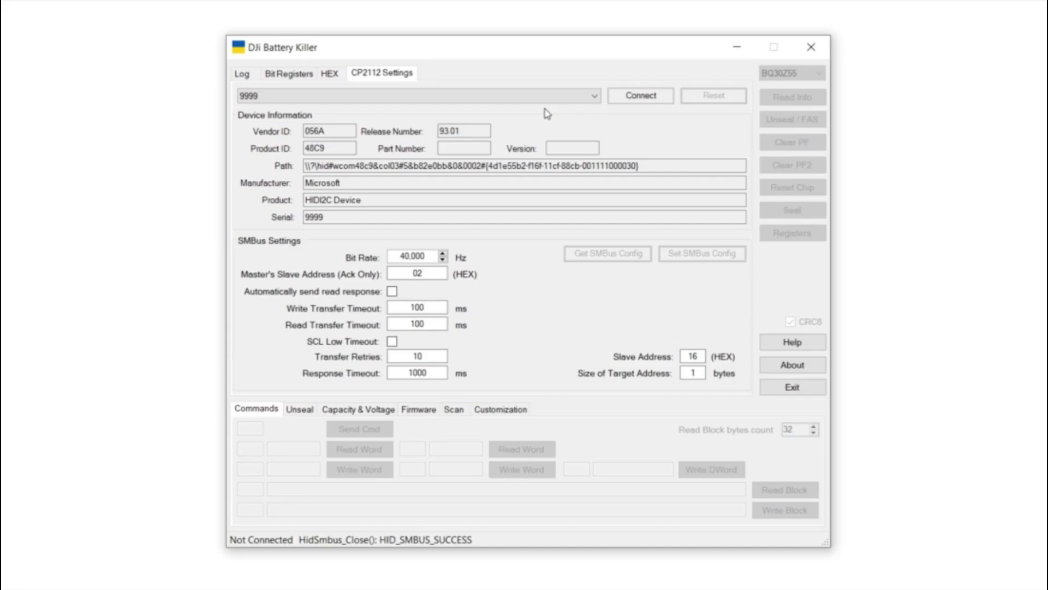
- Connect to the 00EB20EB CP2112 bridge, keeping BQ30Z55 as the chip type
{"action": "left_click", "coordinate": [592, 97]}
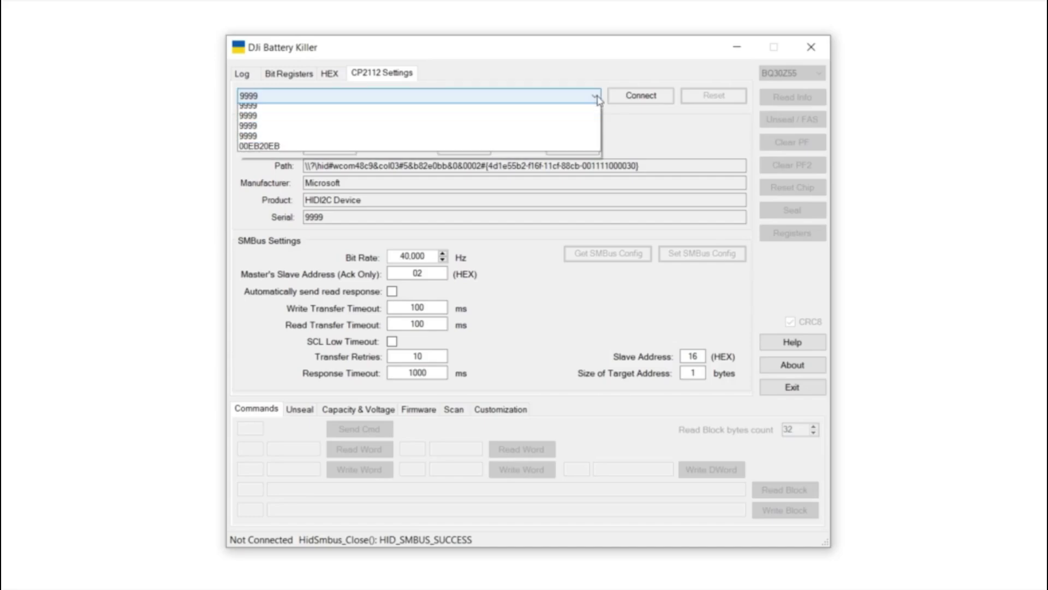
{"action": "left_click", "coordinate": [397, 172]}
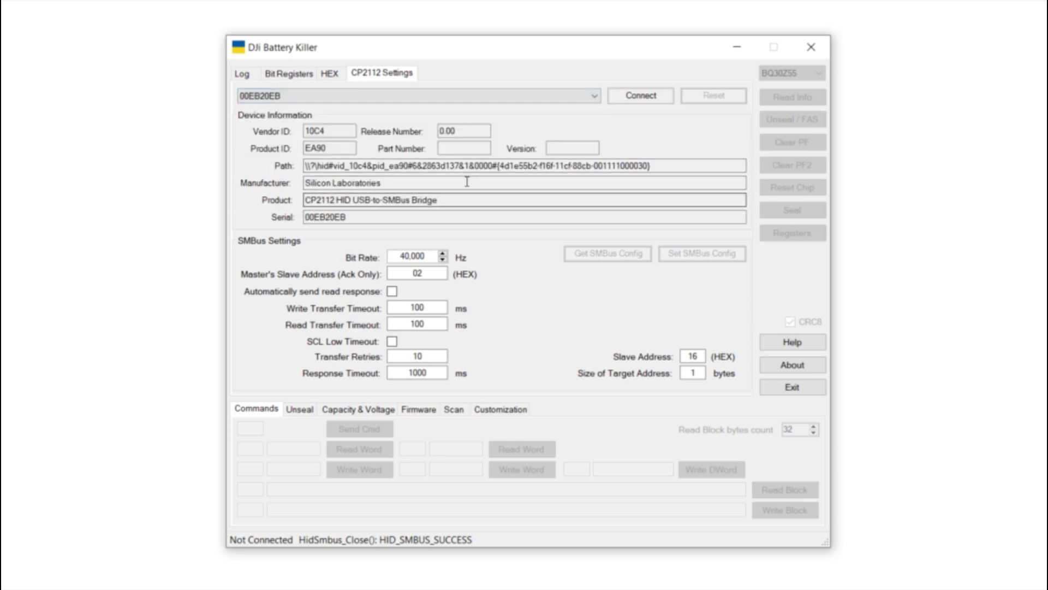
{"action": "left_click", "coordinate": [641, 101]}
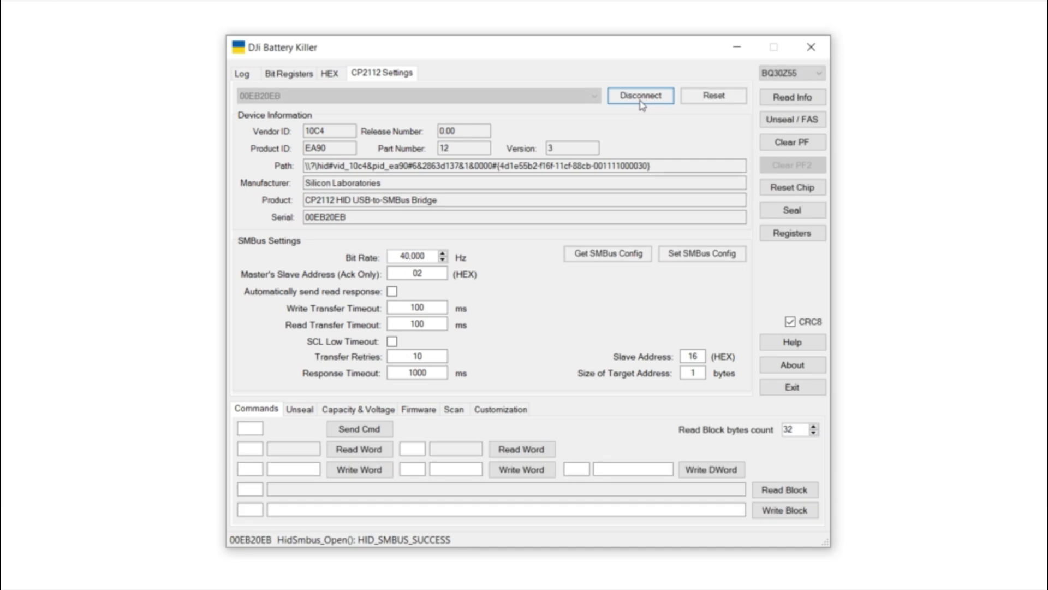
{"action": "left_click", "coordinate": [806, 73]}
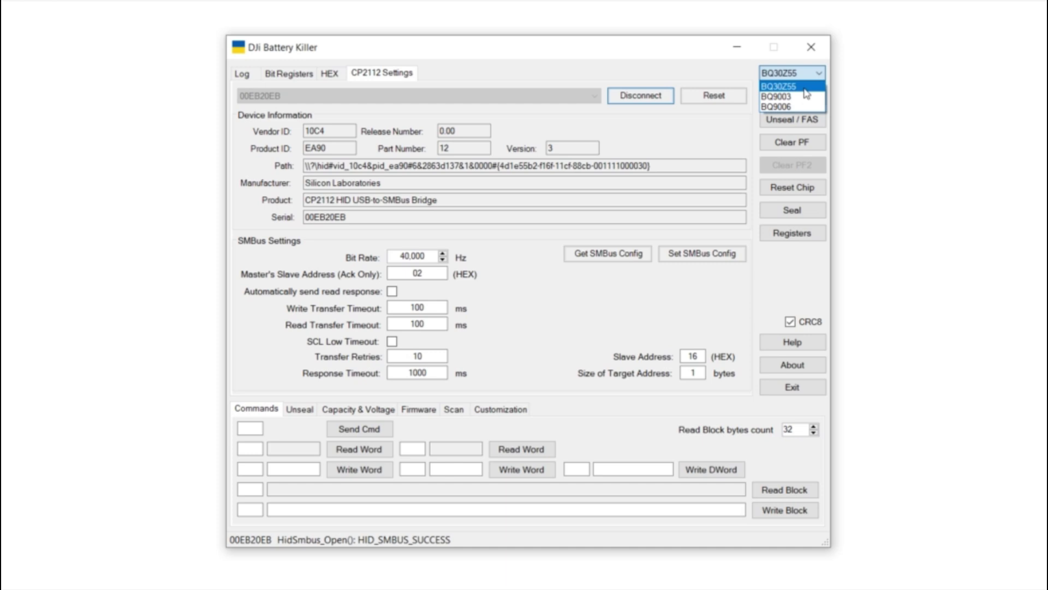
{"action": "left_click", "coordinate": [804, 90]}
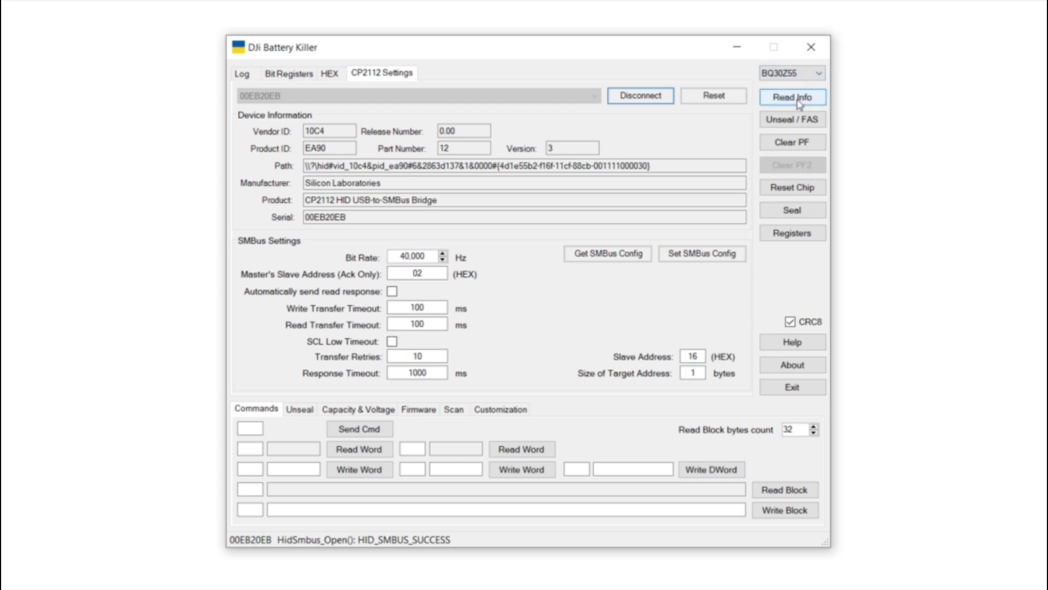
- Read the battery info and highlight the cell voltage and 'Chip is sealed' log lines
{"action": "left_click", "coordinate": [798, 101]}
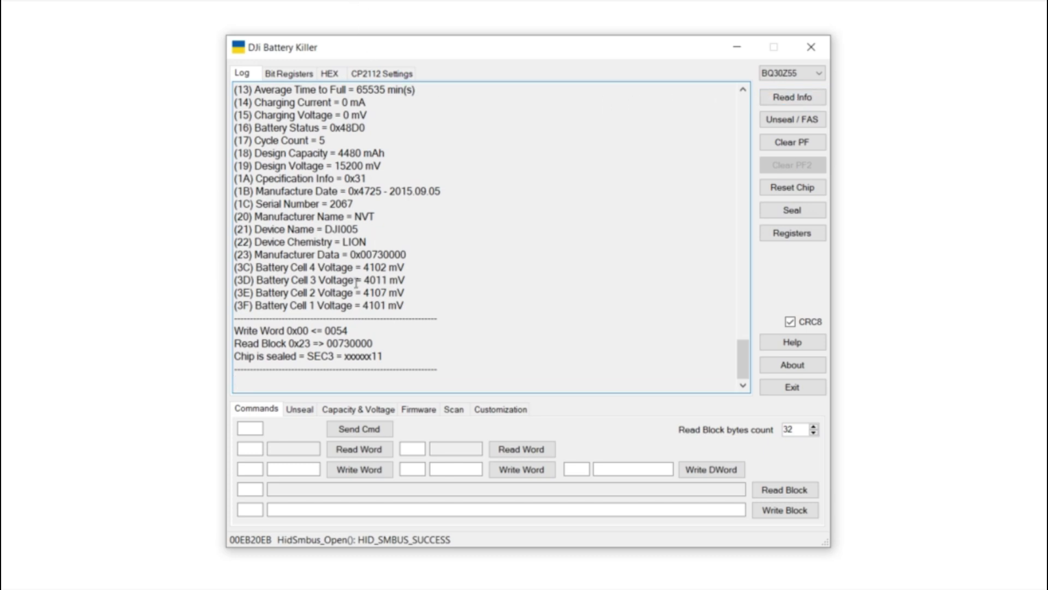
{"action": "left_click", "coordinate": [409, 305]}
{"action": "left_click_drag", "start_coordinate": [409, 306], "coordinate": [232, 257]}
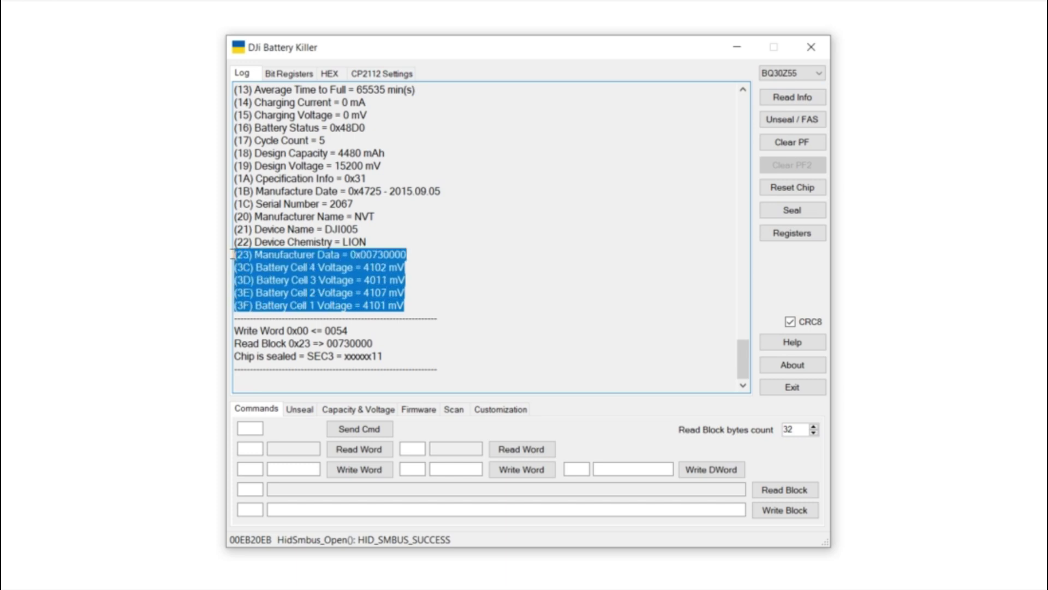
{"action": "left_click", "coordinate": [429, 358]}
{"action": "left_click_drag", "start_coordinate": [400, 356], "coordinate": [234, 356]}
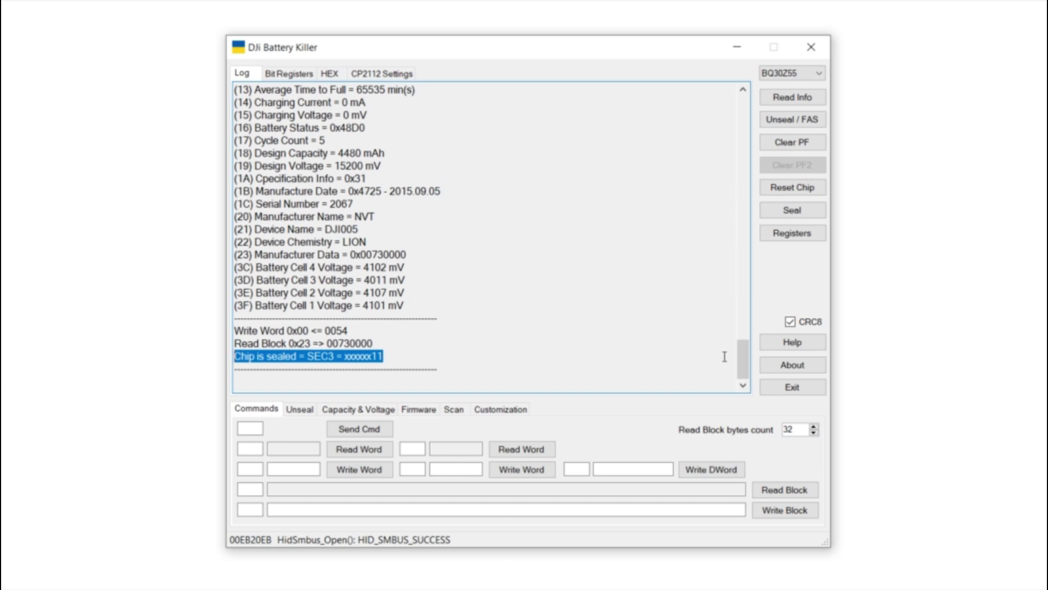
{"action": "left_click_drag", "start_coordinate": [740, 360], "coordinate": [740, 390]}
- Read the registers, showing Operation Status A 7300 with PF, SEC1 and SEC0 set
{"action": "left_click", "coordinate": [807, 240]}
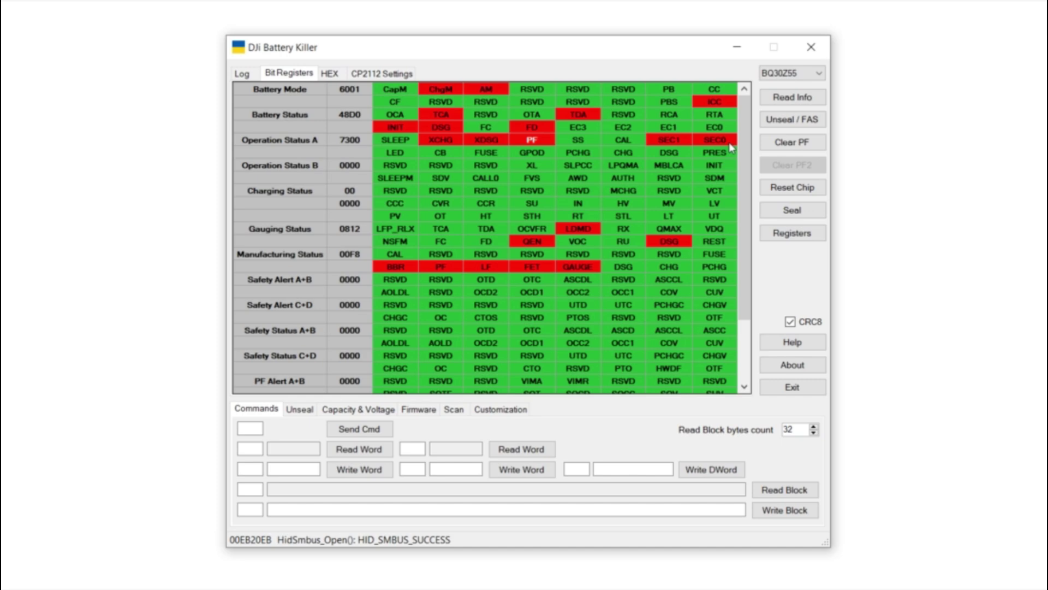
- Try unsealing with the current key and mark the resulting 'Chip is sealed' line in the log
{"action": "left_click", "coordinate": [242, 74]}
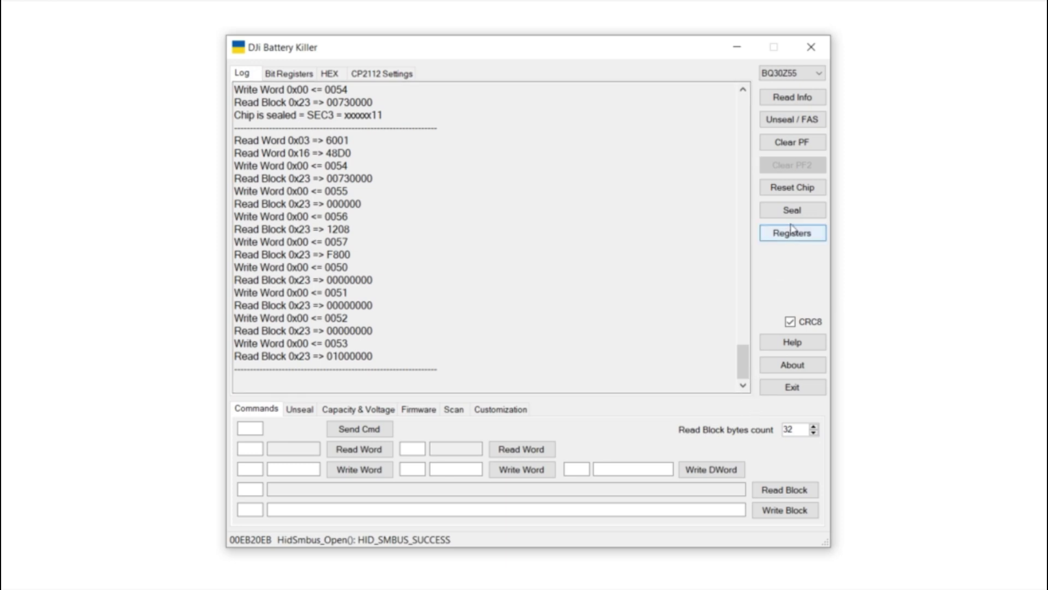
{"action": "left_click", "coordinate": [793, 121]}
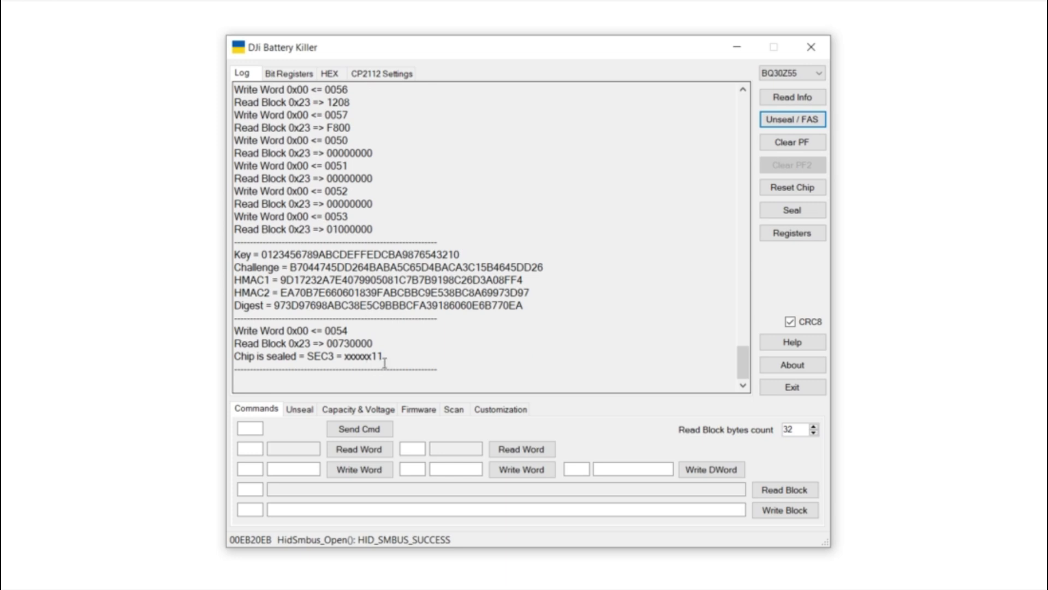
{"action": "left_click_drag", "start_coordinate": [392, 357], "coordinate": [224, 357]}
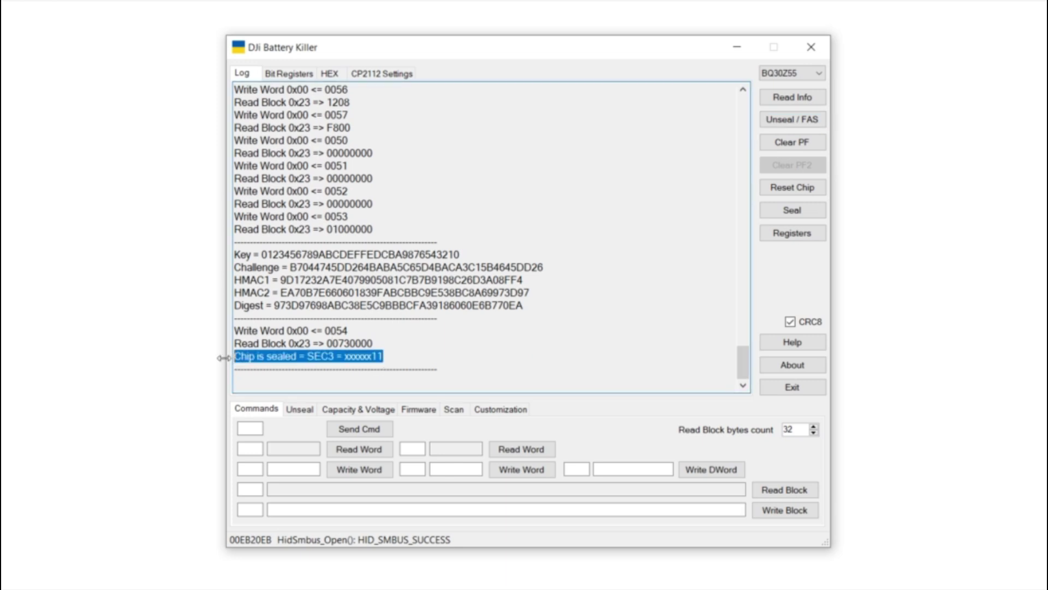
{"action": "left_click", "coordinate": [600, 309]}
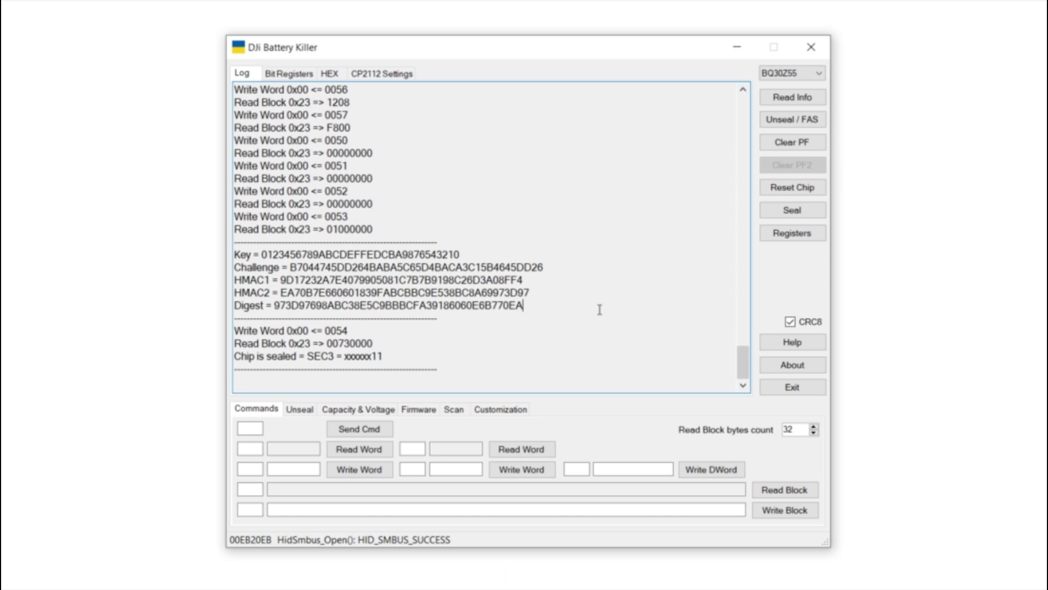
- Change the unseal, full-access and authentication keys, then request full access to the chip
{"action": "left_click", "coordinate": [302, 413]}
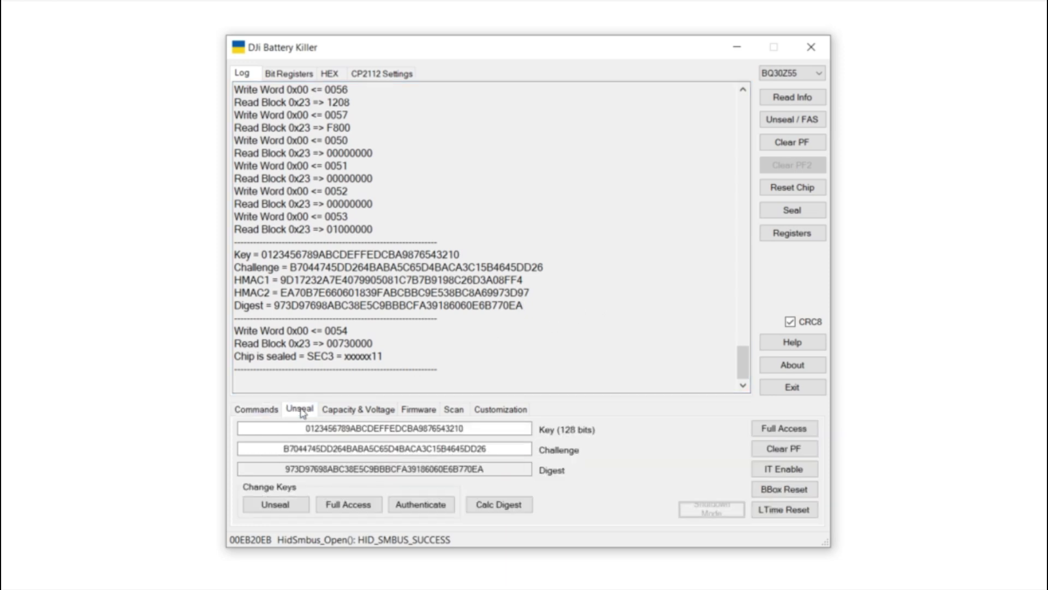
{"action": "left_click", "coordinate": [275, 505]}
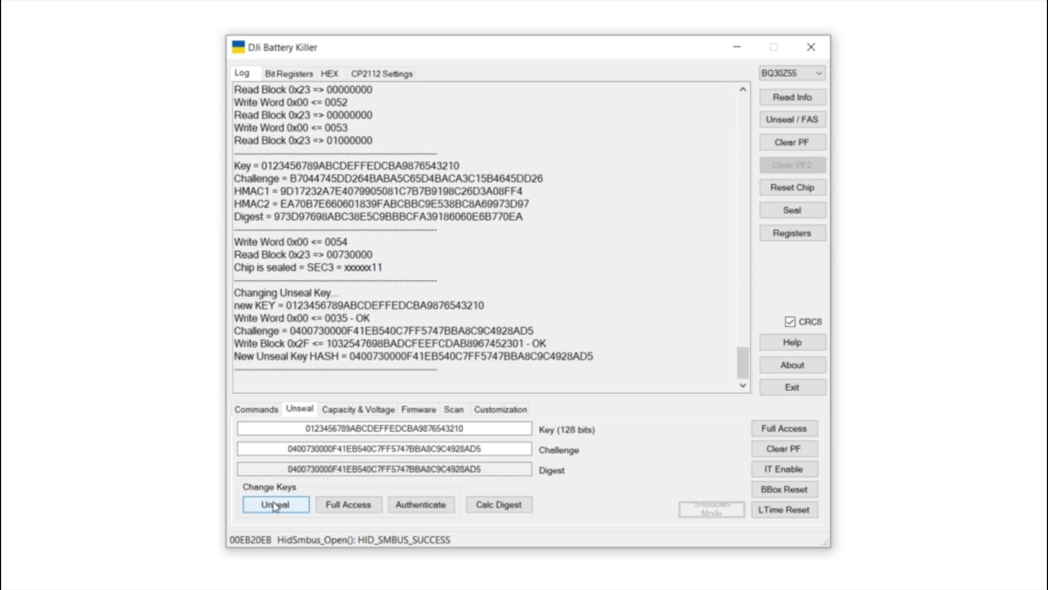
{"action": "left_click", "coordinate": [360, 506]}
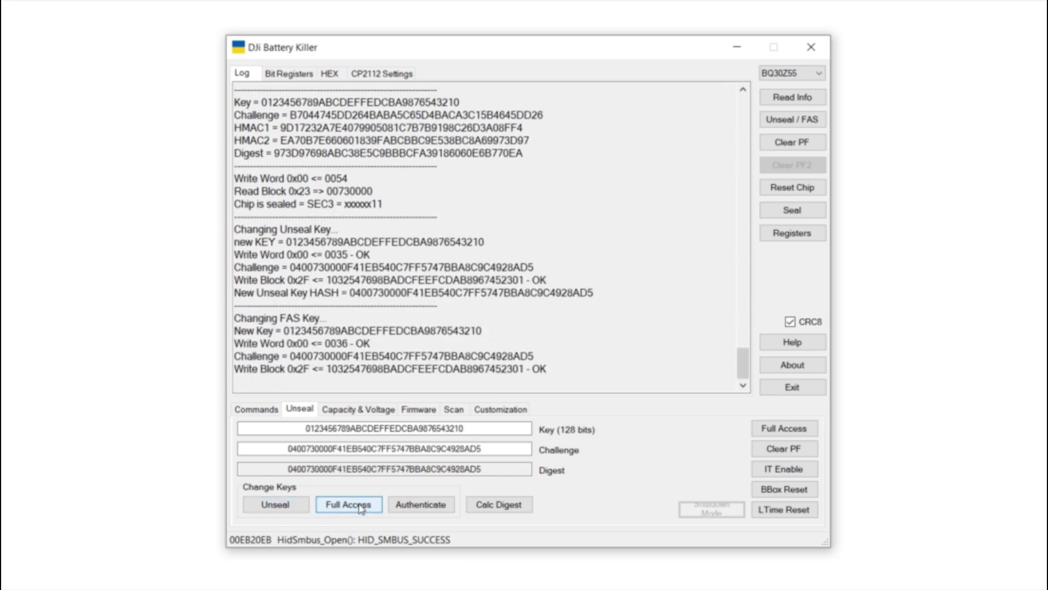
{"action": "left_click", "coordinate": [411, 511]}
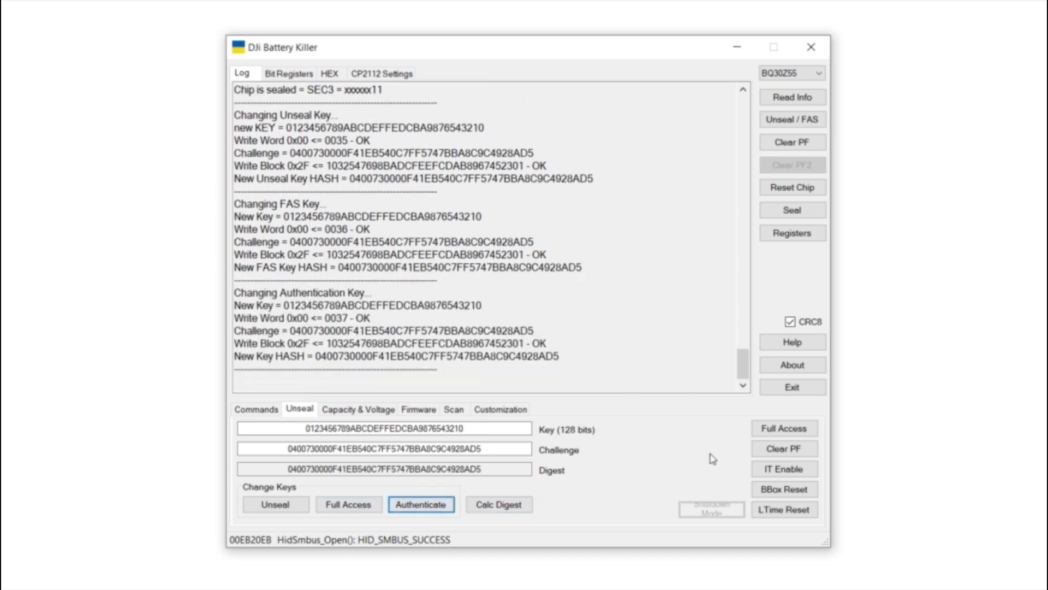
{"action": "left_click", "coordinate": [779, 431]}
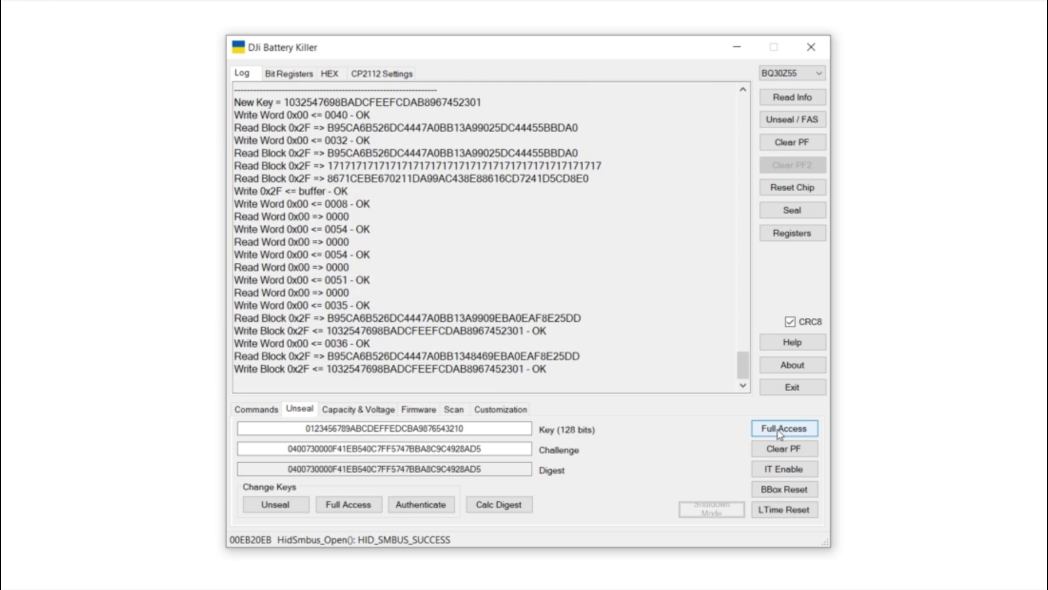
- Re-read the battery info and mark the 'Chip in FAS = SEC1' log line
{"action": "left_click", "coordinate": [793, 98]}
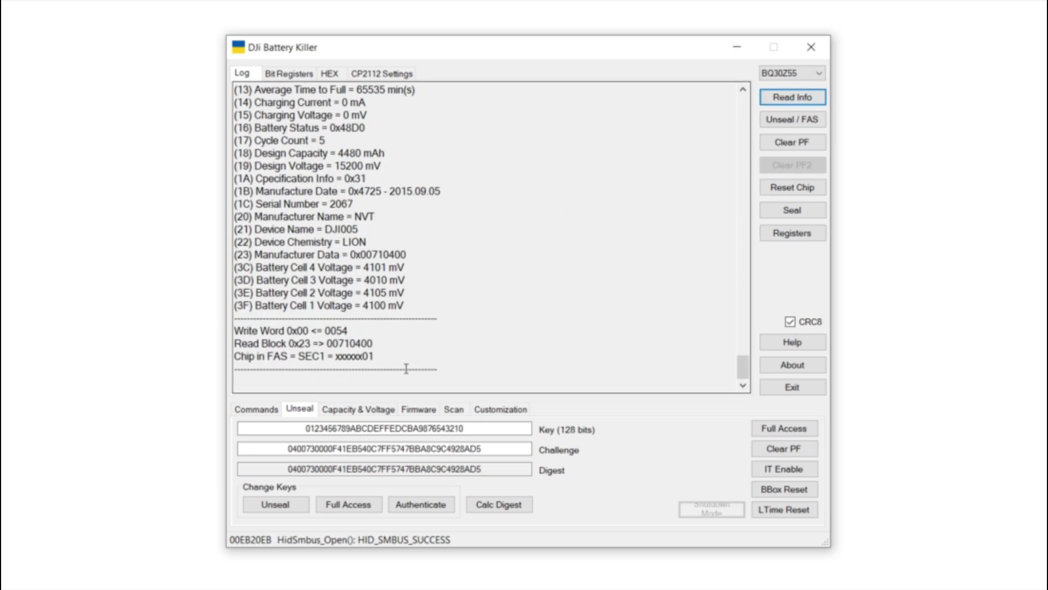
{"action": "left_click_drag", "start_coordinate": [386, 356], "coordinate": [230, 361]}
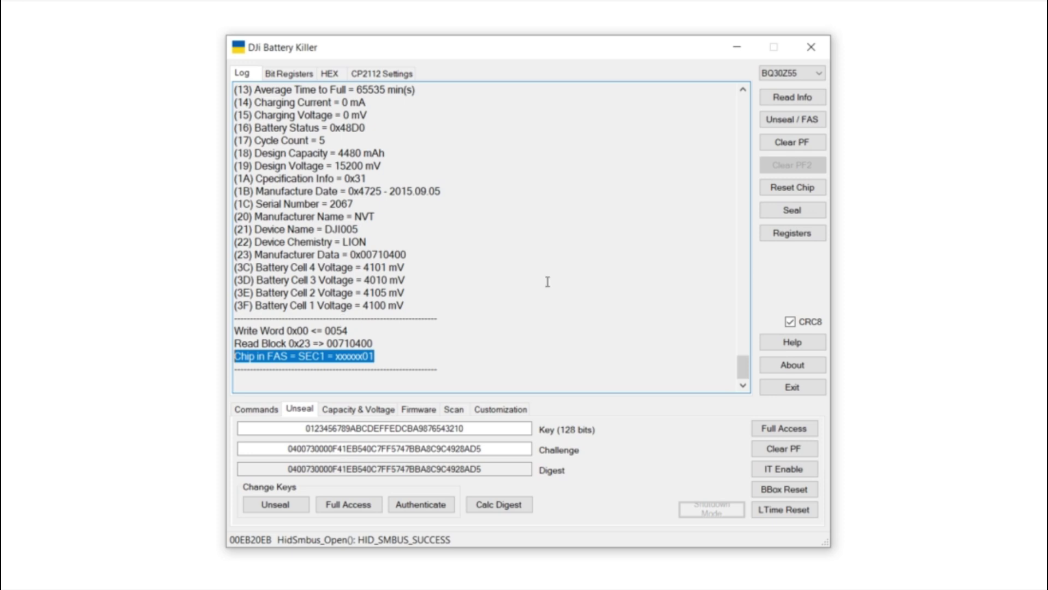
- Re-read the registers, showing Operation Status A 7100 with PF still red, then return to the log
{"action": "left_click", "coordinate": [797, 236]}
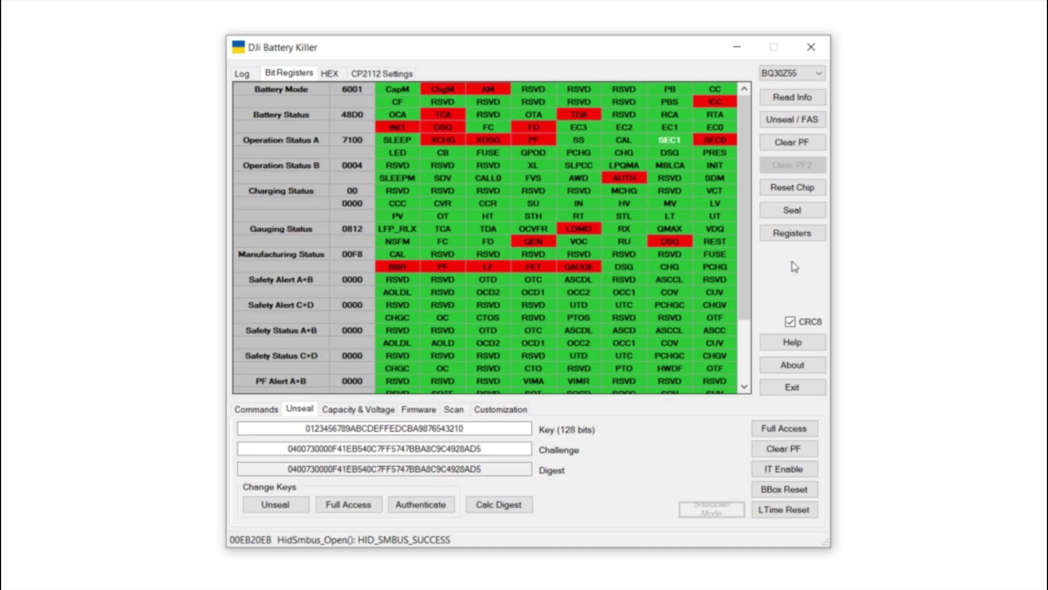
{"action": "left_click", "coordinate": [243, 74]}
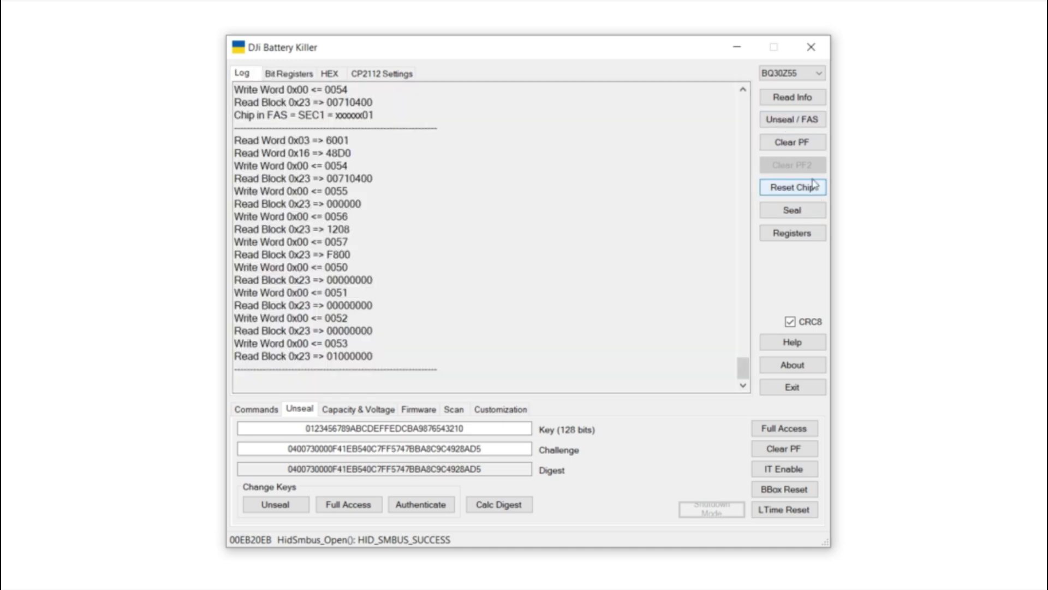
- Clear the PF flag and re-read the registers, confirming Operation Status A 6100 with PF green
{"action": "left_click", "coordinate": [795, 144]}
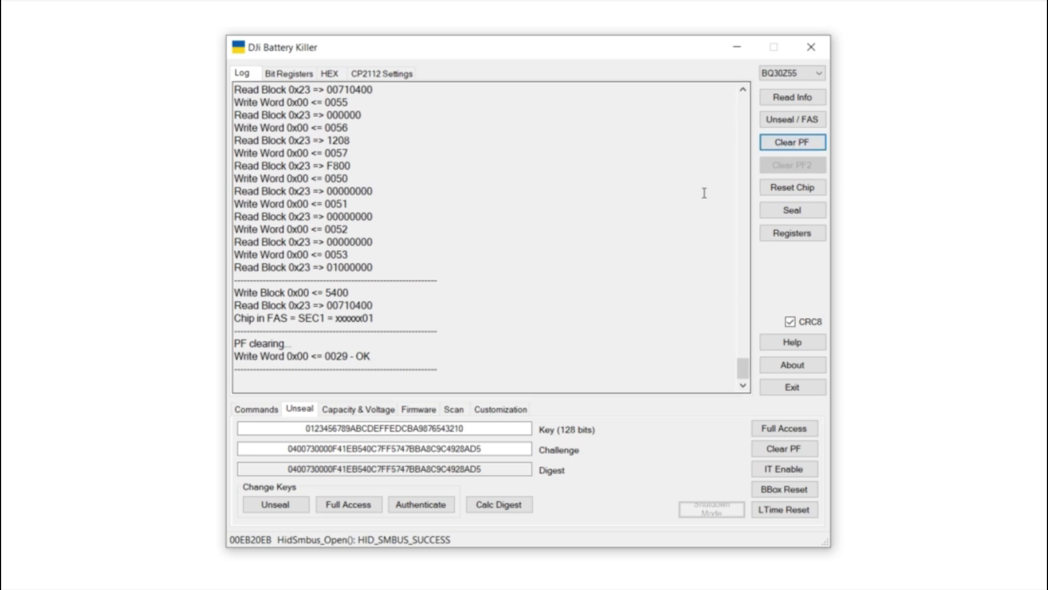
{"action": "left_click", "coordinate": [793, 234]}
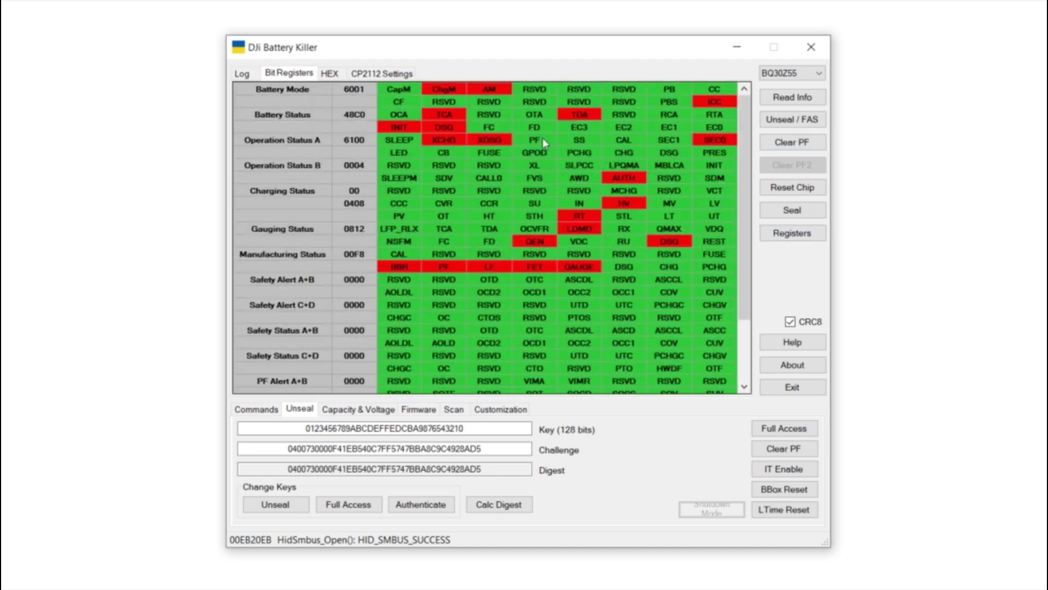
{"action": "left_click", "coordinate": [540, 141]}
{"action": "left_click", "coordinate": [249, 80]}
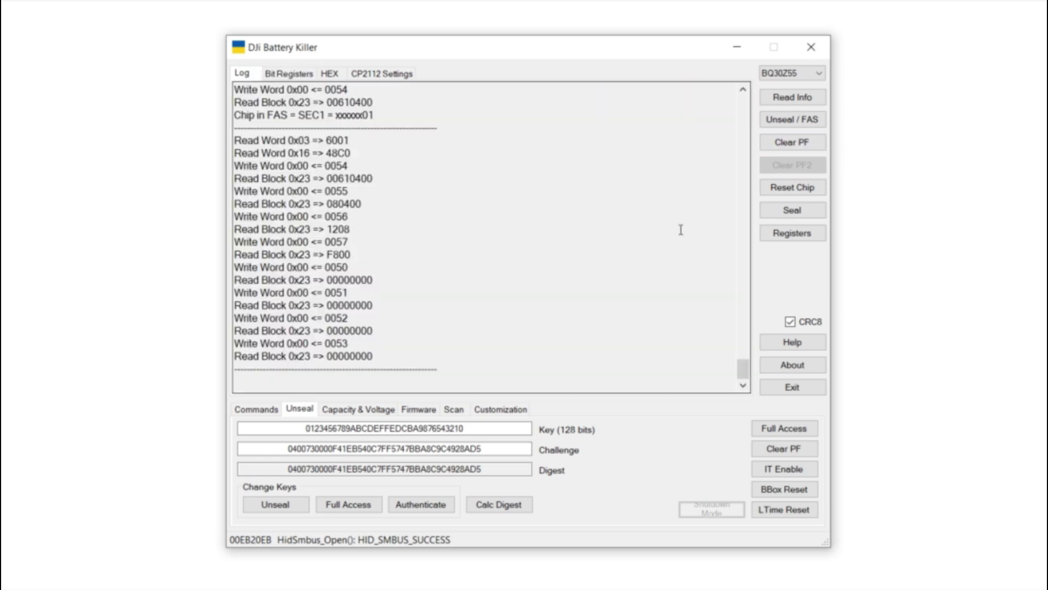
- Seal the chip, then re-read info and registers to confirm SEC3 and Operation Status A 6300
{"action": "left_click", "coordinate": [792, 211]}
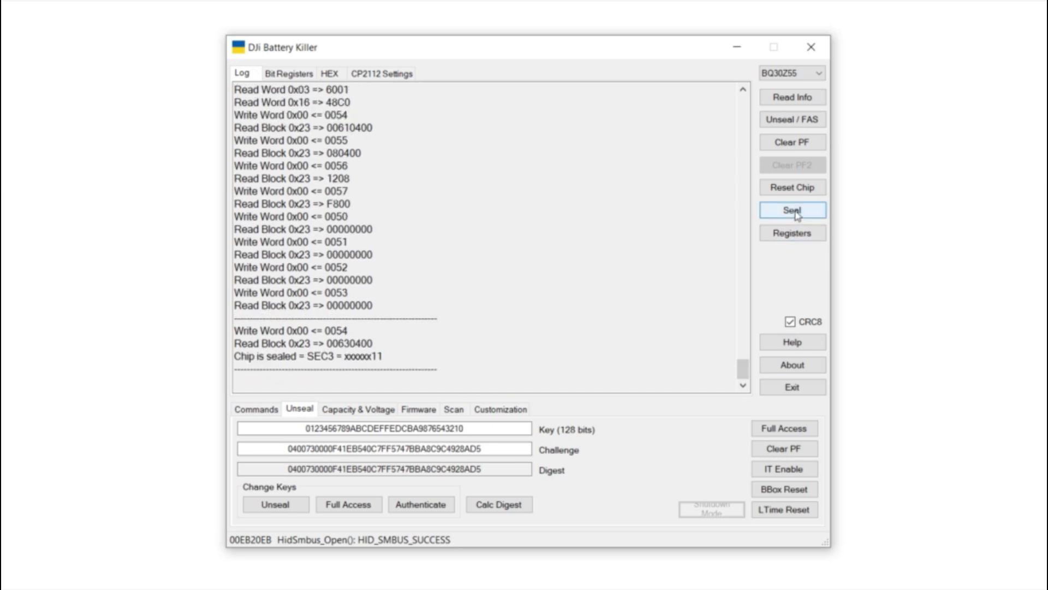
{"action": "left_click", "coordinate": [794, 99]}
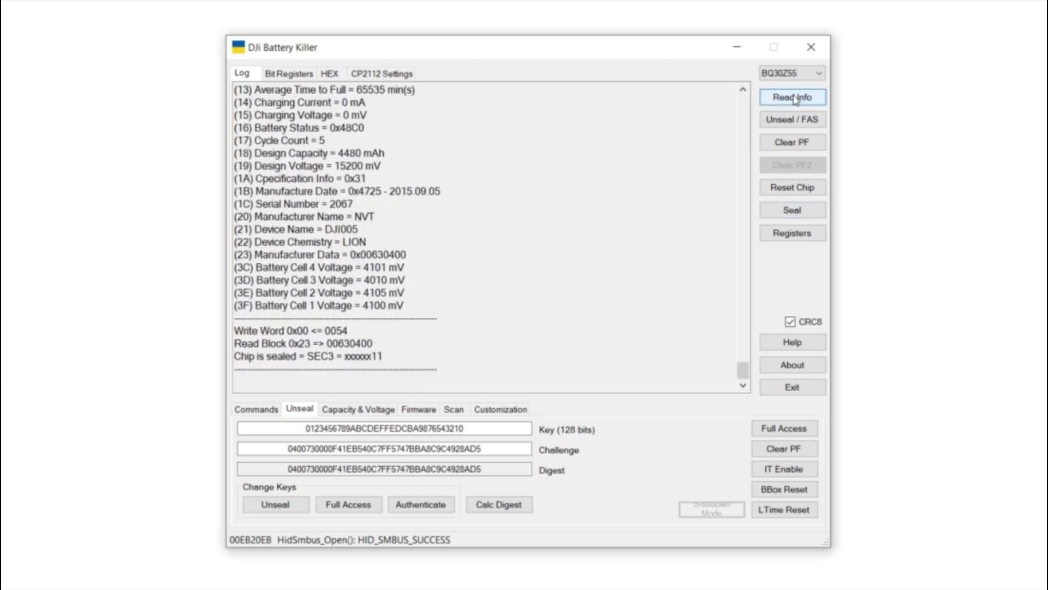
{"action": "left_click", "coordinate": [794, 233]}
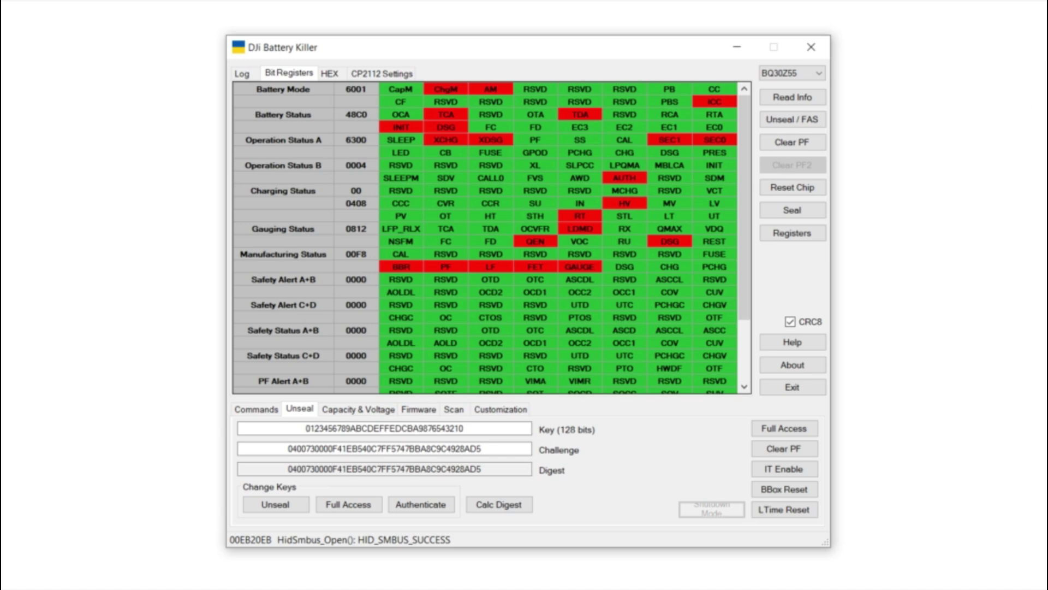
{"action": "left_click", "coordinate": [242, 75]}
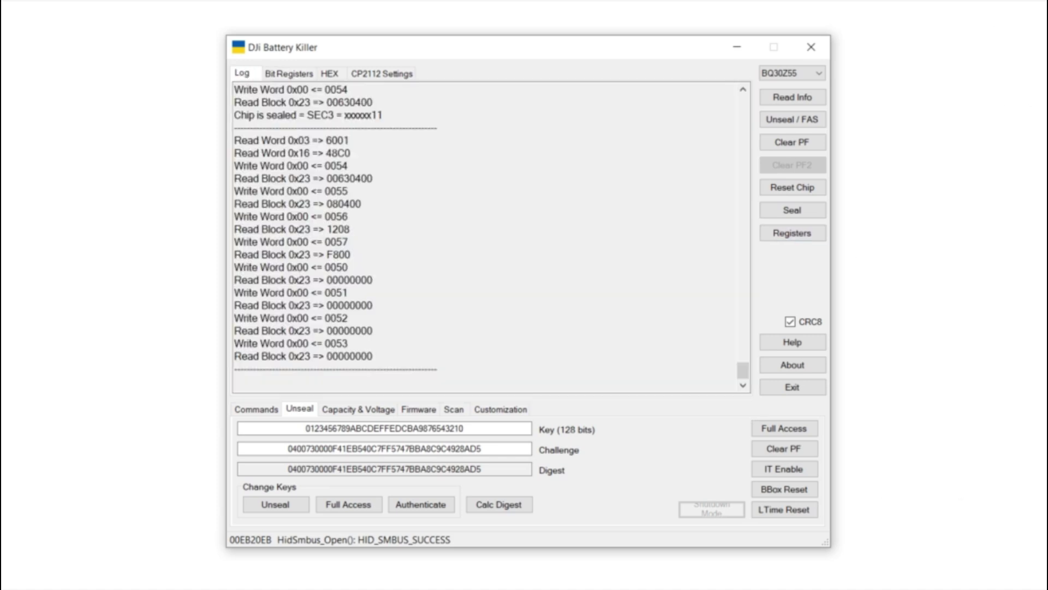